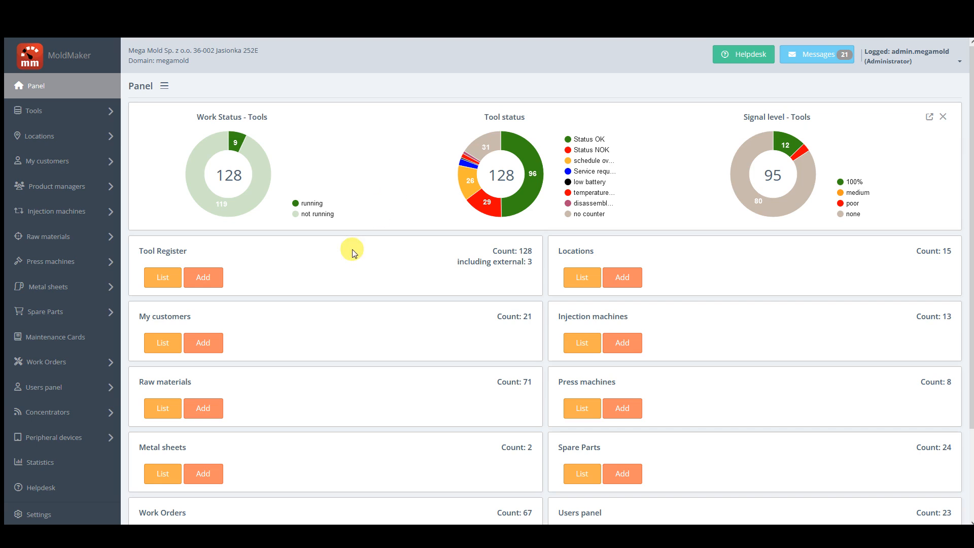
Open the List of users and bring up the Add new user form.
left_click(49, 390)
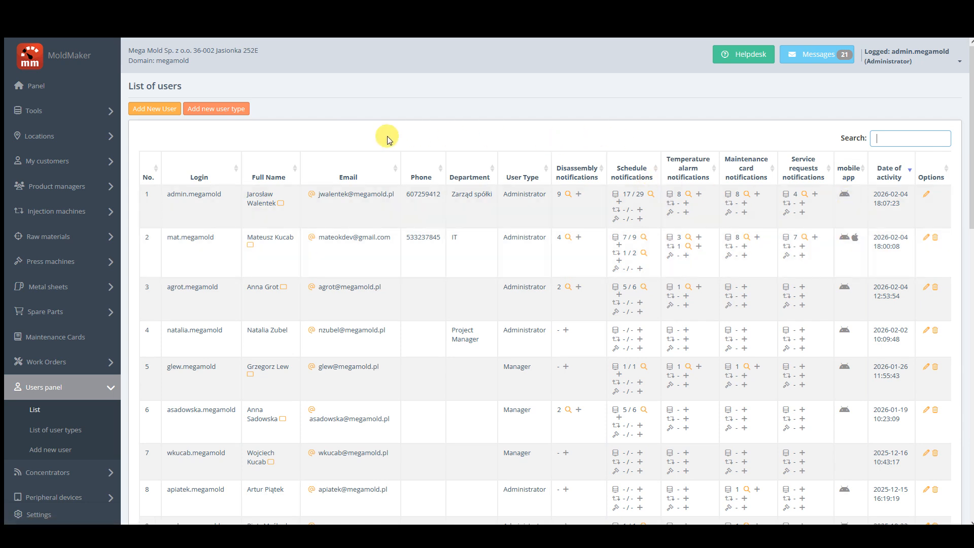
left_click(156, 111)
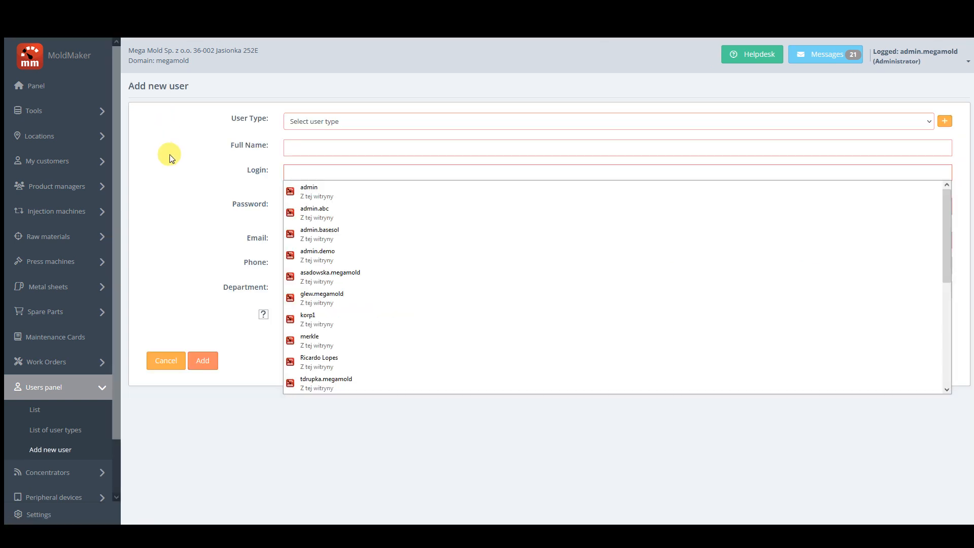
Dismiss the browser's saved-login suggestions and open the User Type list.
left_click(174, 163)
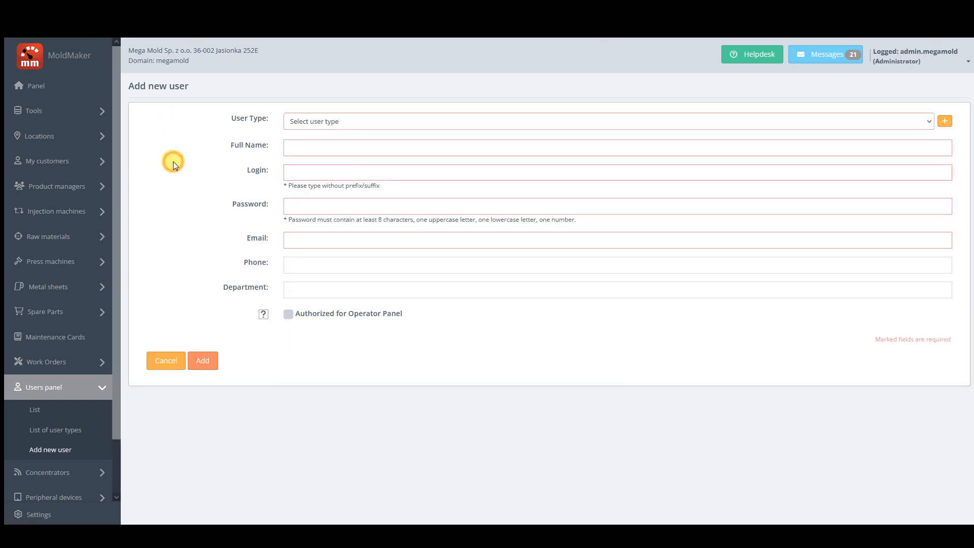
left_click(315, 125)
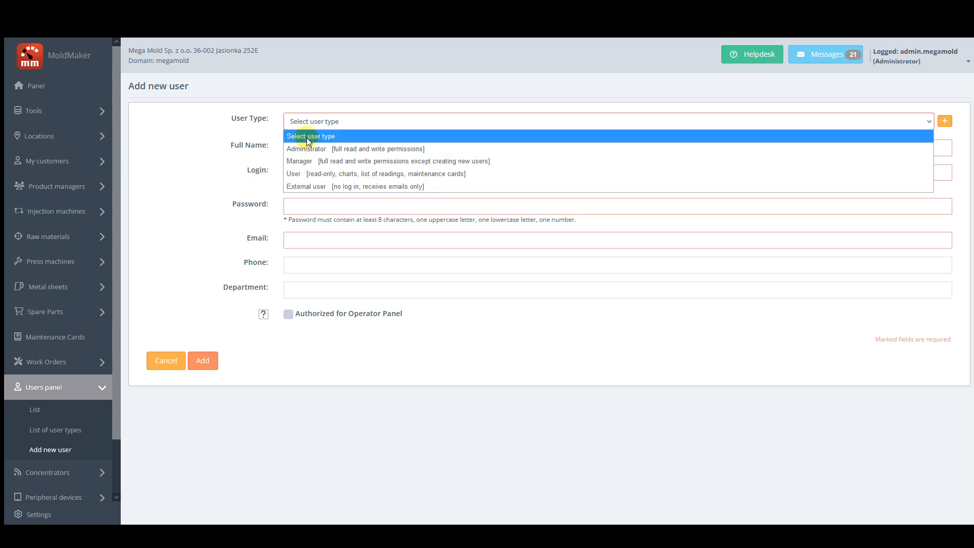
Set the user type to Manager, then enter the user's full name, login and password.
left_click(313, 162)
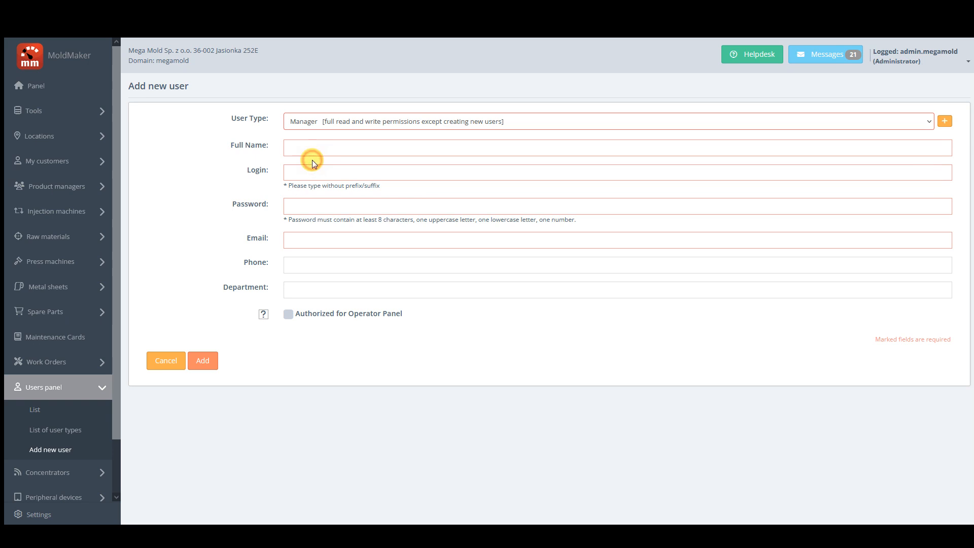
left_click(311, 147)
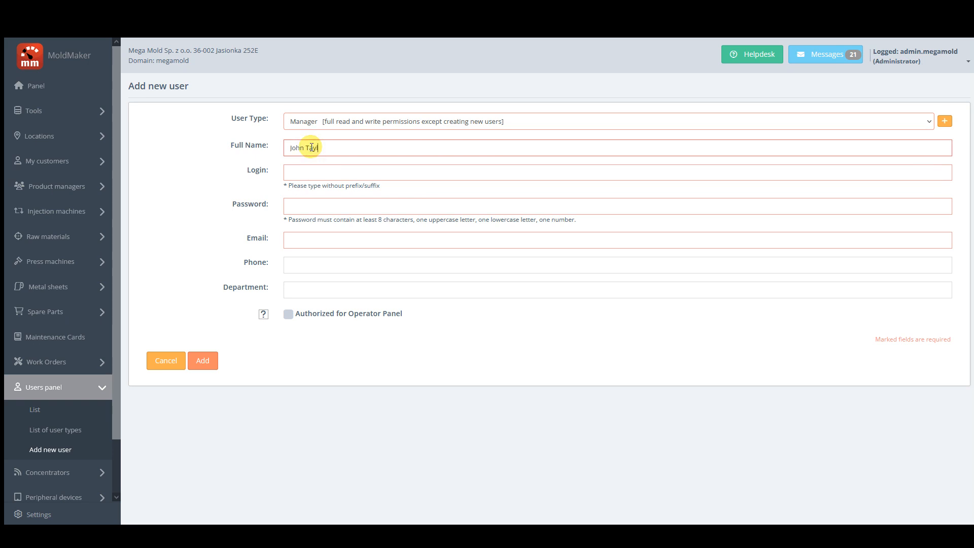
left_click(323, 173)
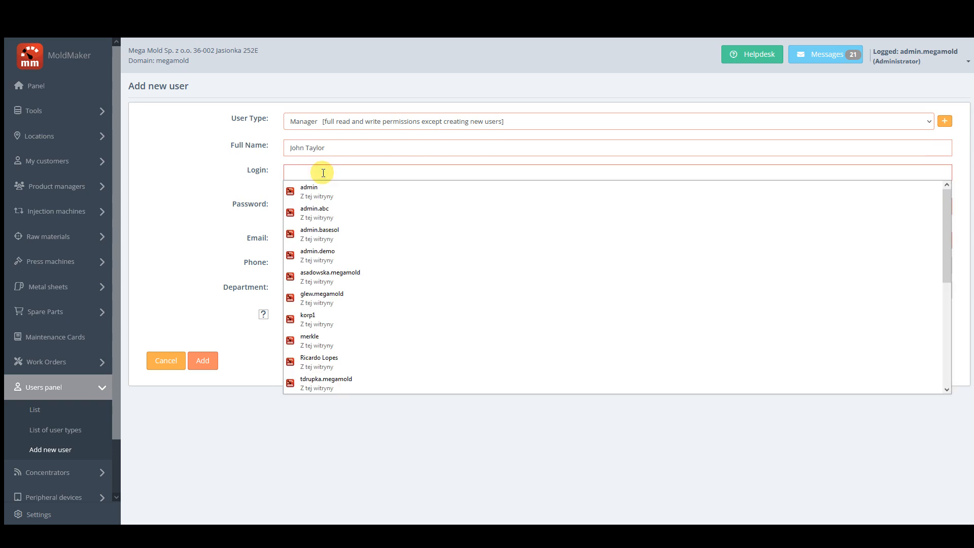
type("taylor2")
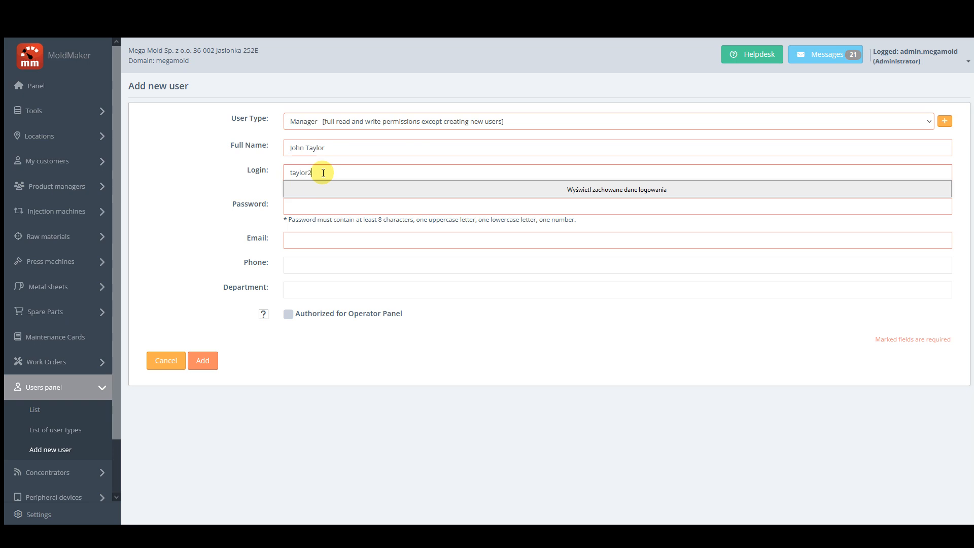
left_click(211, 184)
left_click(309, 208)
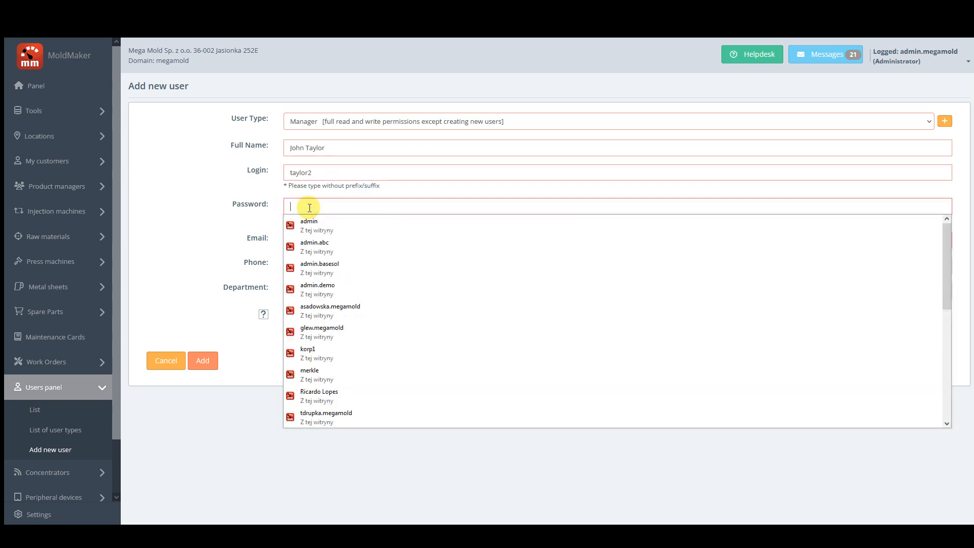
type("•••")
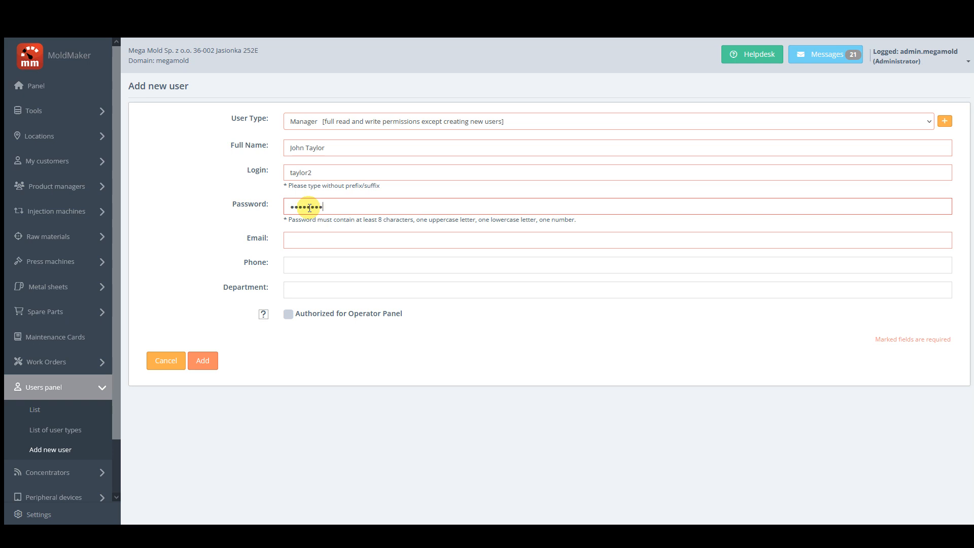
Enter the Manager's e-mail, authorize Operator Panel access, and add the account.
double_click(307, 173)
left_click(242, 182)
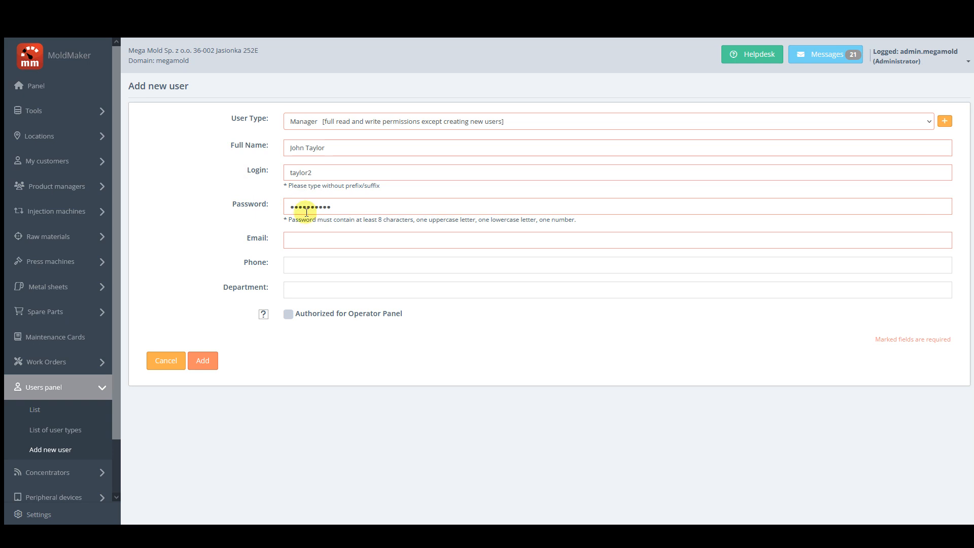
left_click(306, 241)
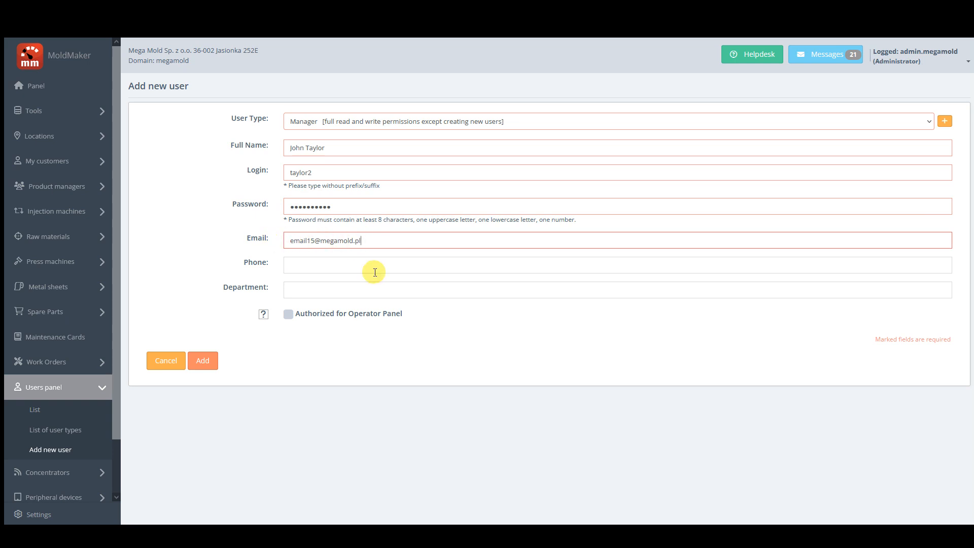
left_click(289, 314)
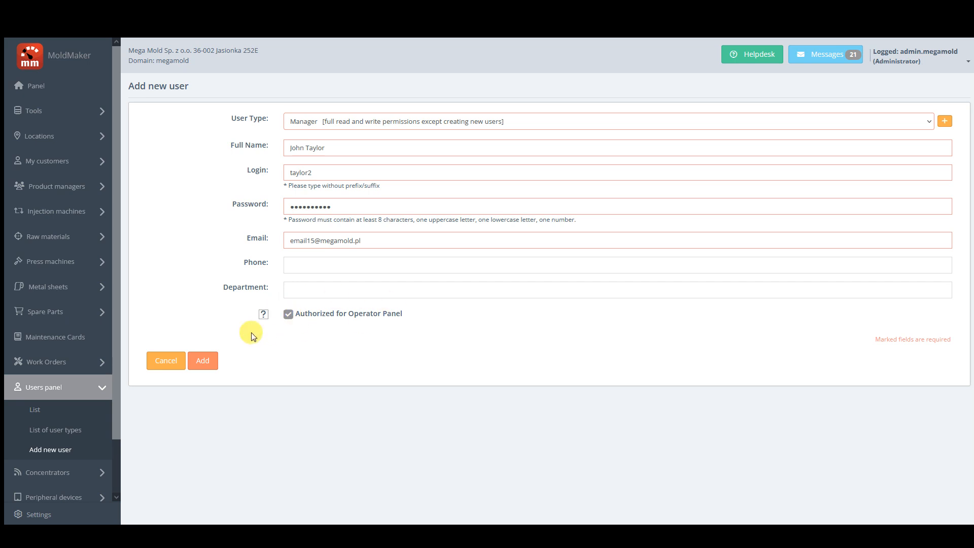
scroll(61, 422, "down", 2)
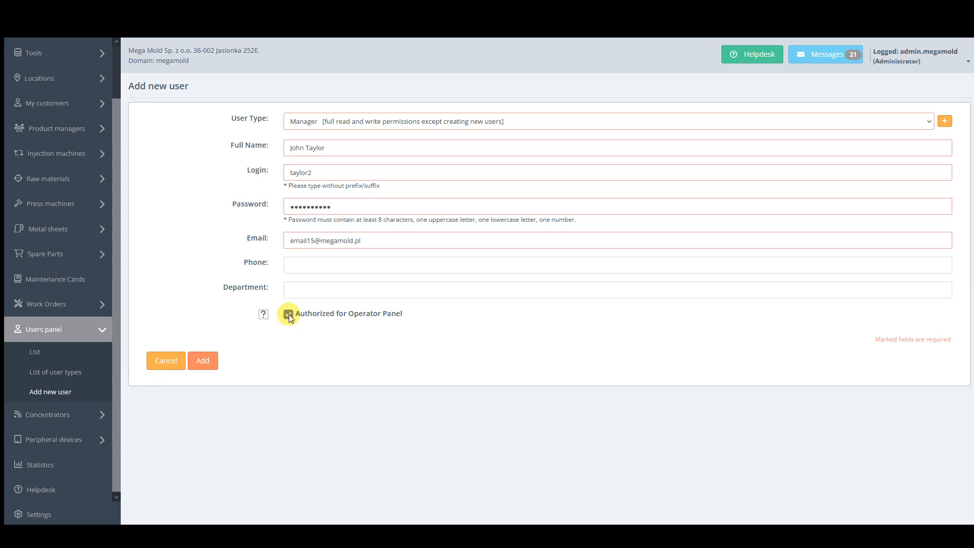
left_click(202, 360)
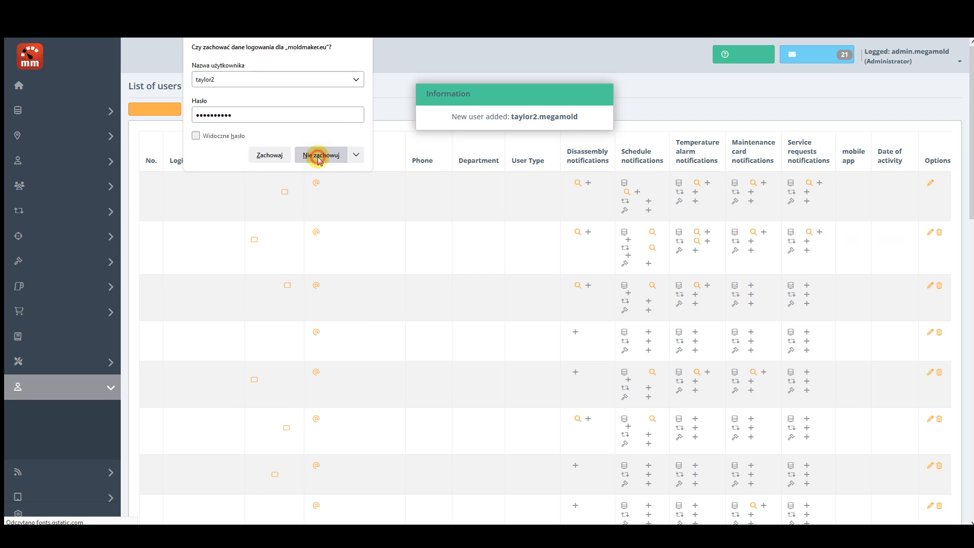
Subscribe the new Manager to e-mail temperature alarms for Tool 790 (Part 790P).
left_click(320, 157)
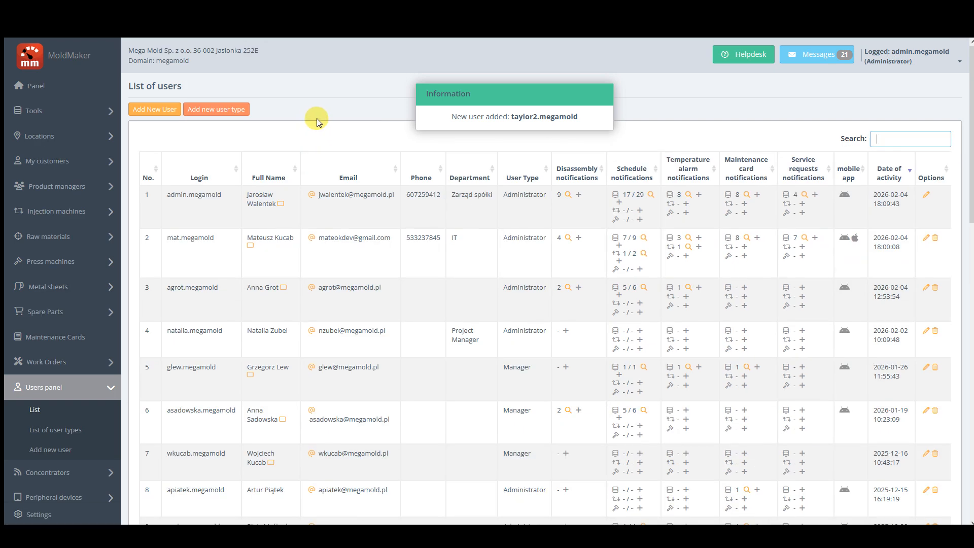
scroll(342, 127, "down", 2)
scroll(565, 278, "down", 13)
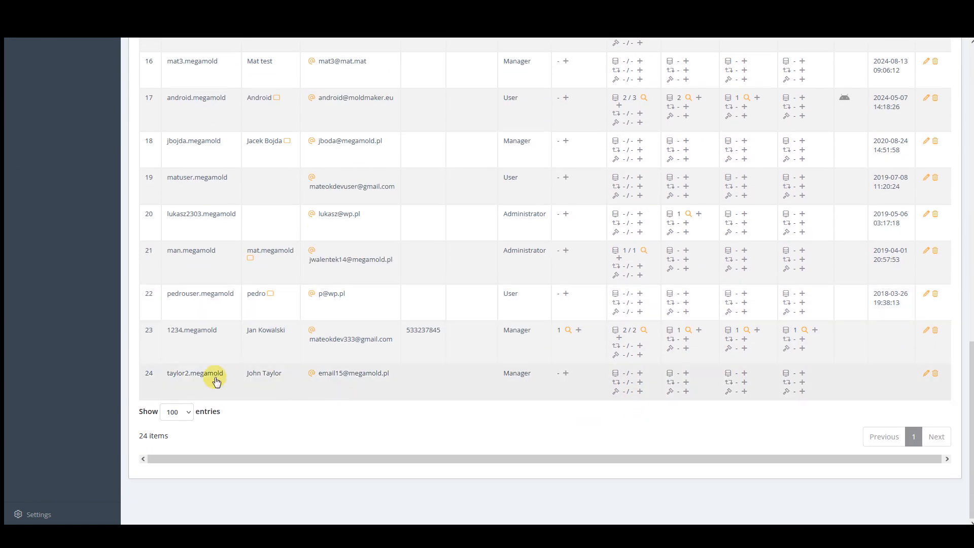
left_click(686, 373)
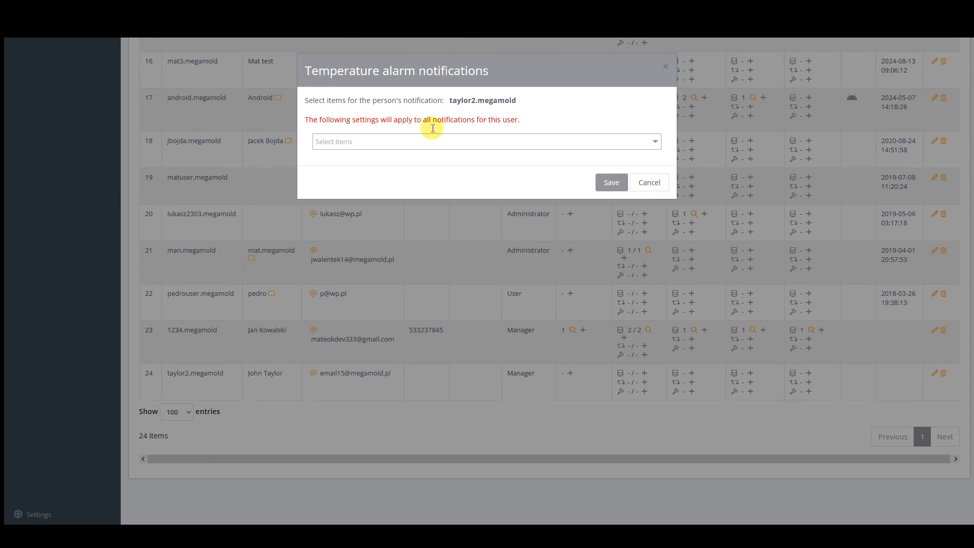
left_click(417, 141)
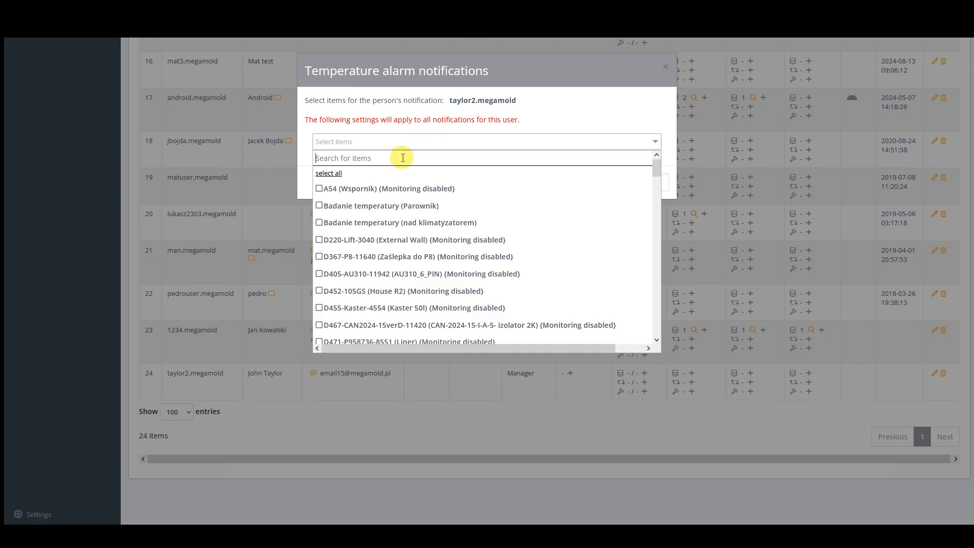
type("790")
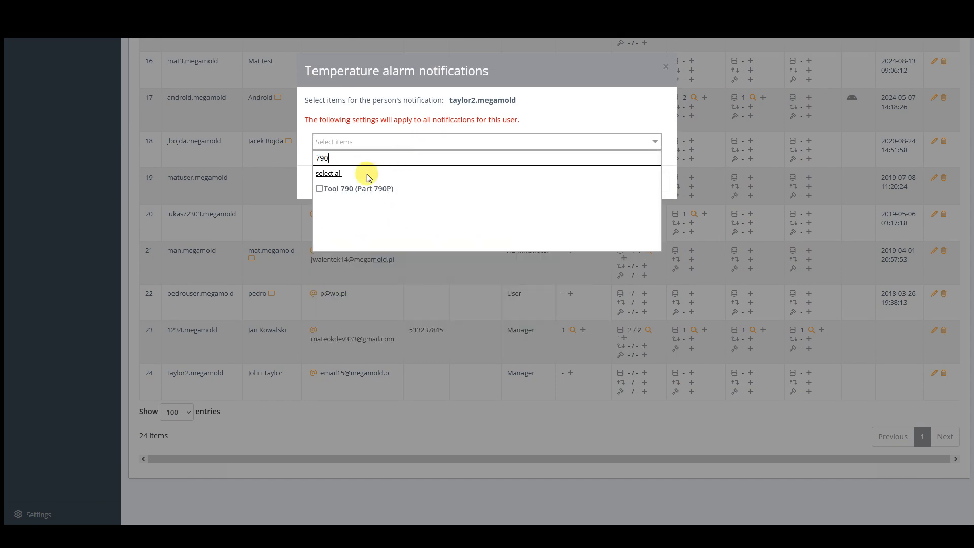
left_click(321, 189)
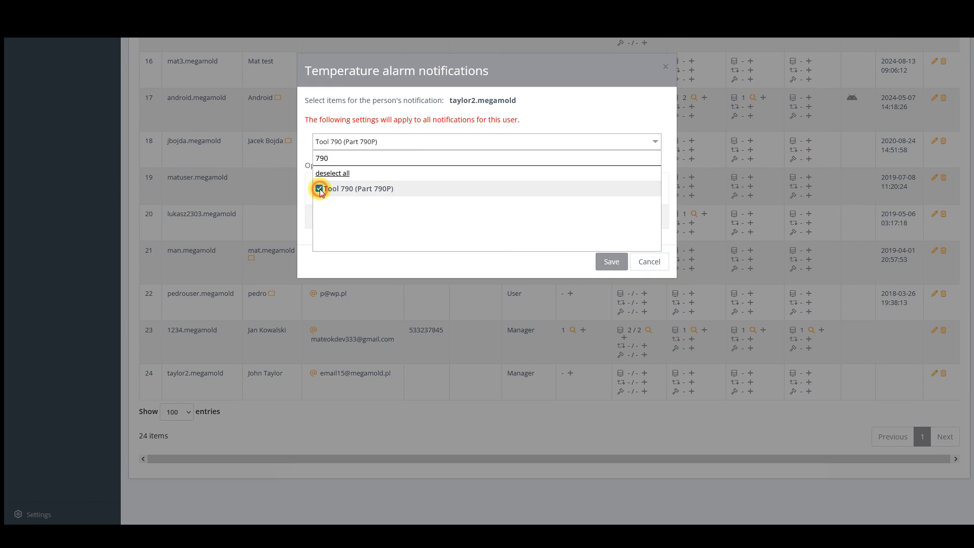
left_click(607, 264)
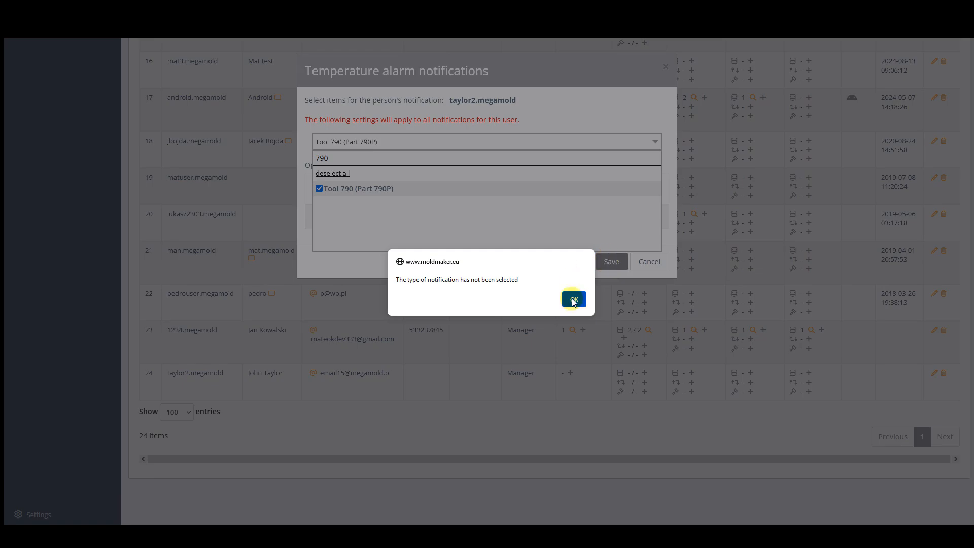
left_click(574, 300)
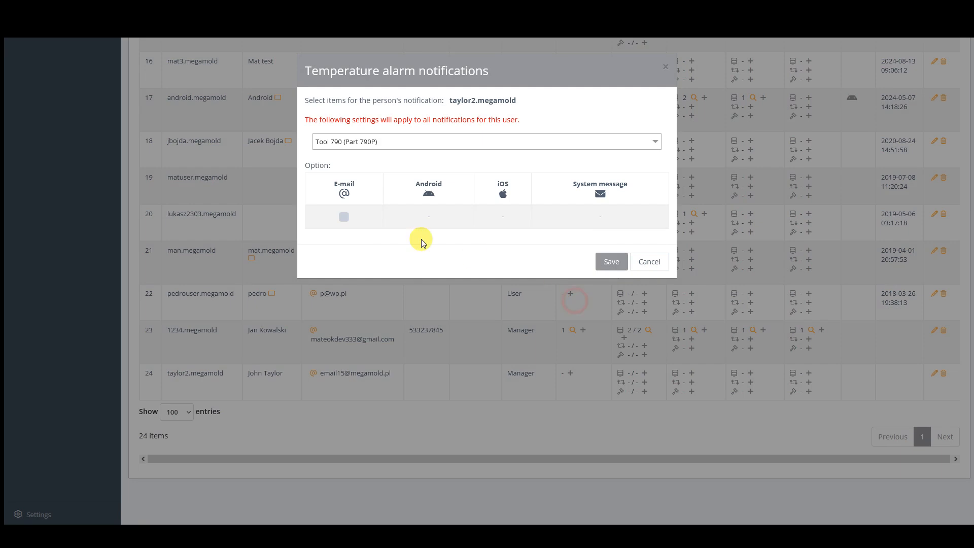
left_click(345, 216)
left_click(604, 261)
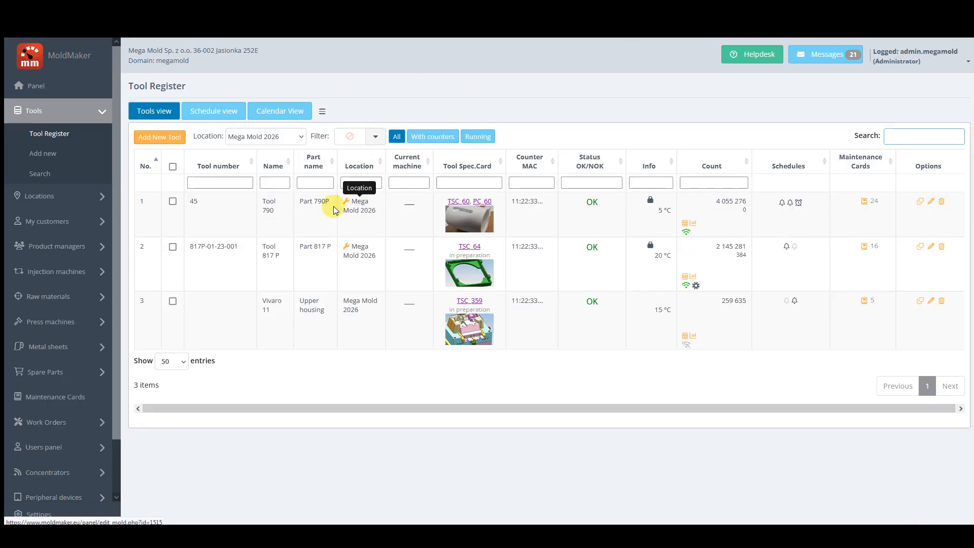
Check Tool 790's temperature alarm recipients on its parameters page, then close the alarm history.
left_click(319, 203)
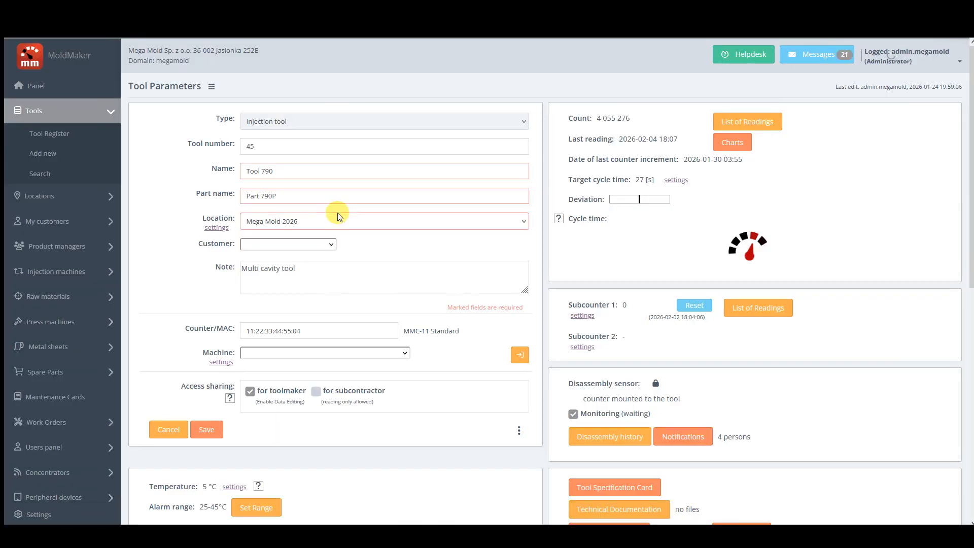
scroll(318, 300, "down", 5)
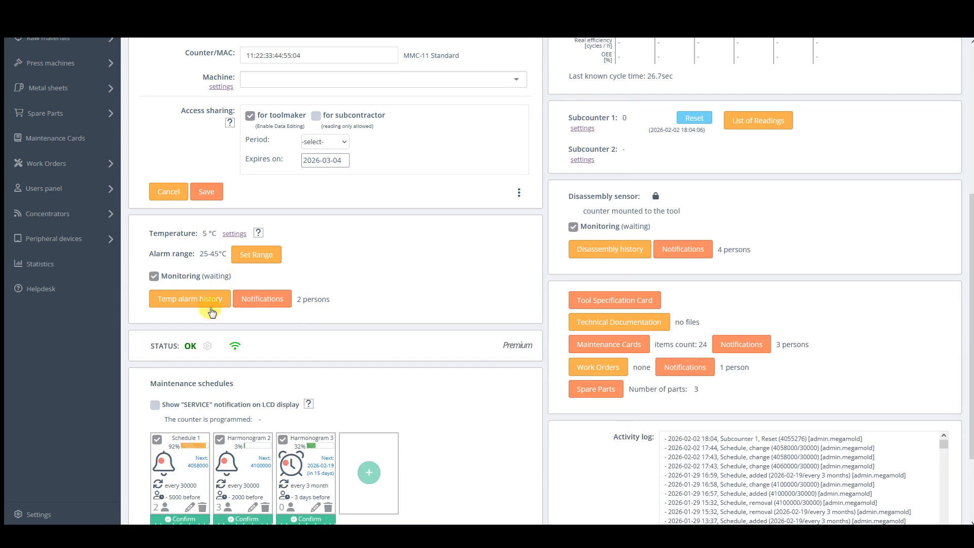
left_click(273, 299)
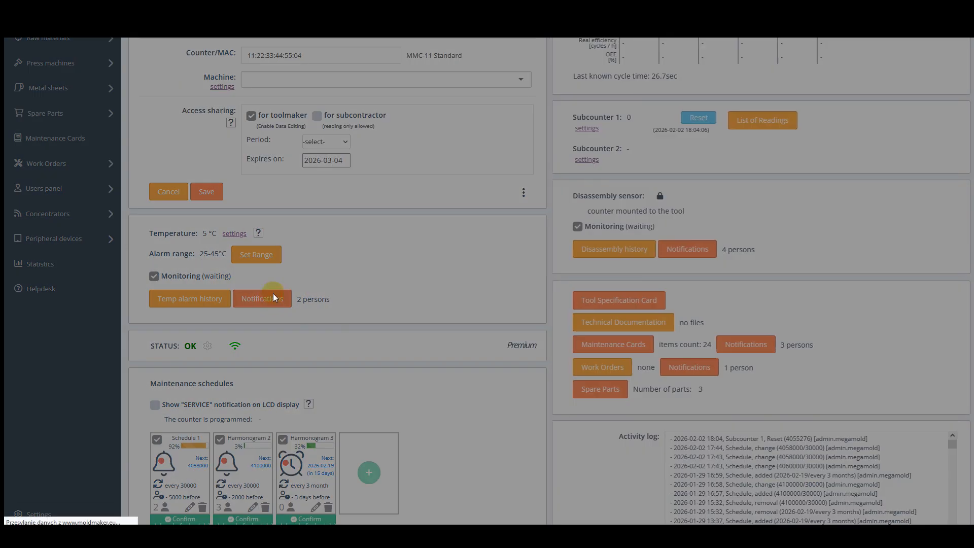
scroll(452, 276, "down", 15)
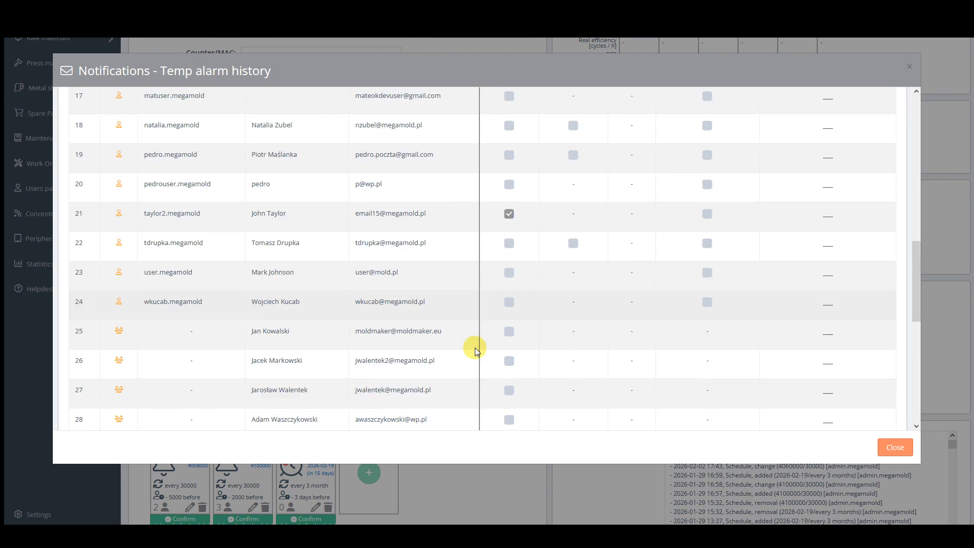
scroll(478, 355, "up", 9)
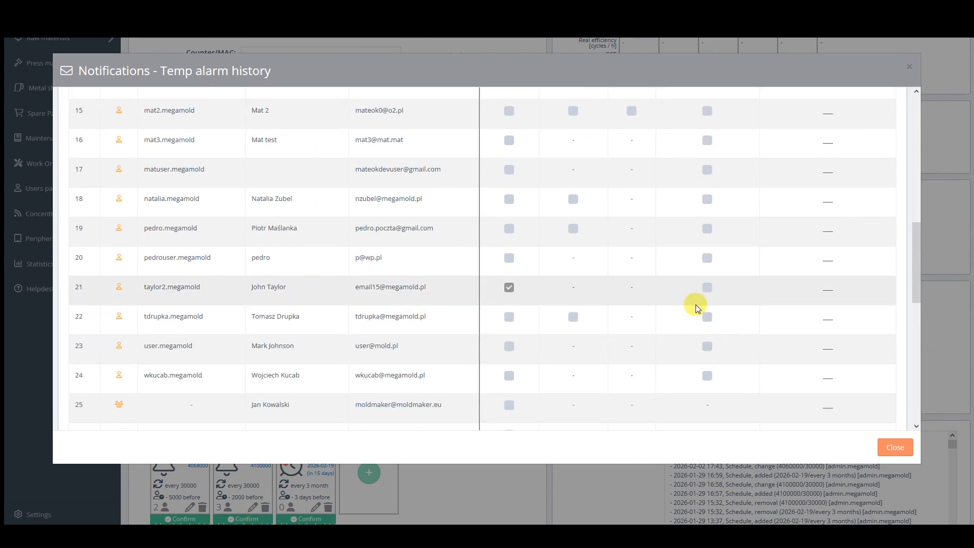
left_click(901, 447)
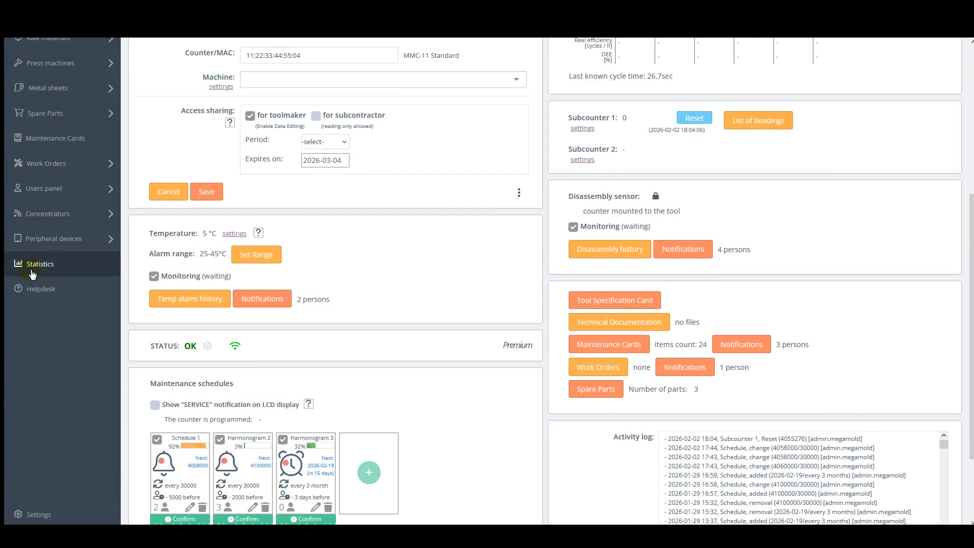
Open the users list and begin another Manager user, moving through the name and login fields.
left_click(49, 191)
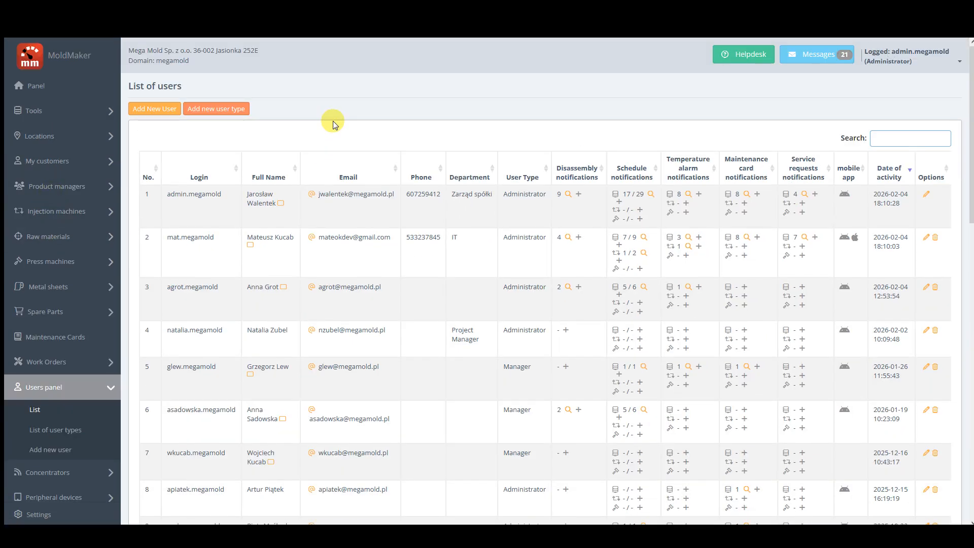
left_click(151, 111)
left_click(184, 151)
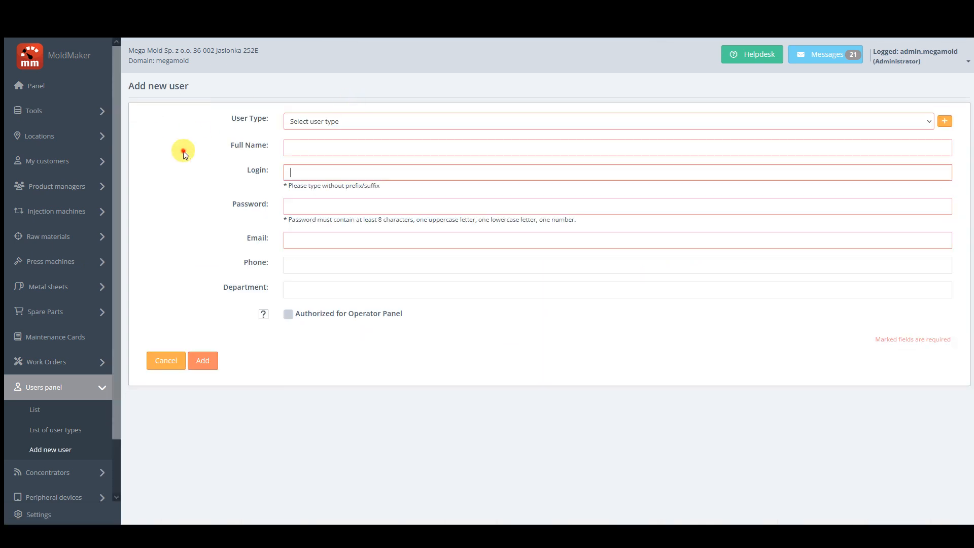
left_click(299, 124)
left_click(304, 158)
left_click(302, 151)
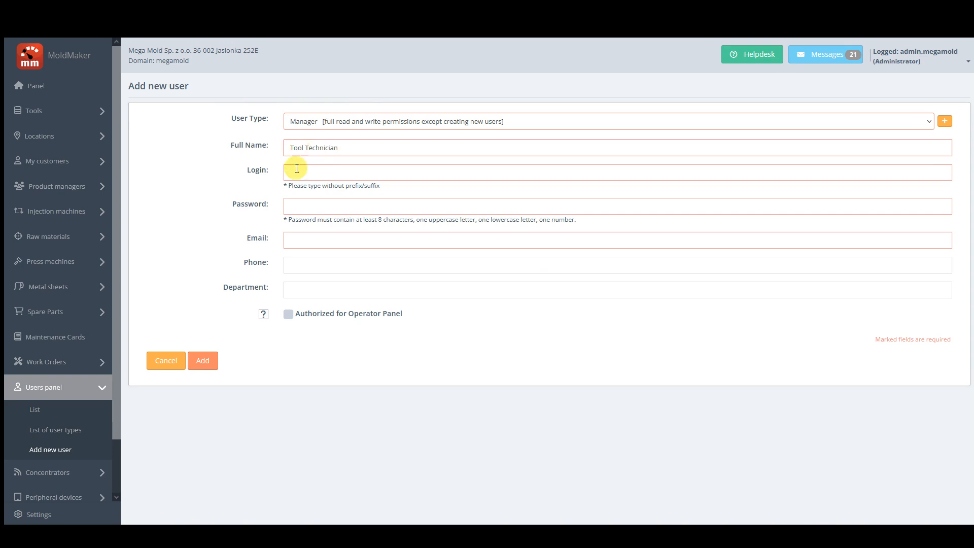
left_click(297, 172)
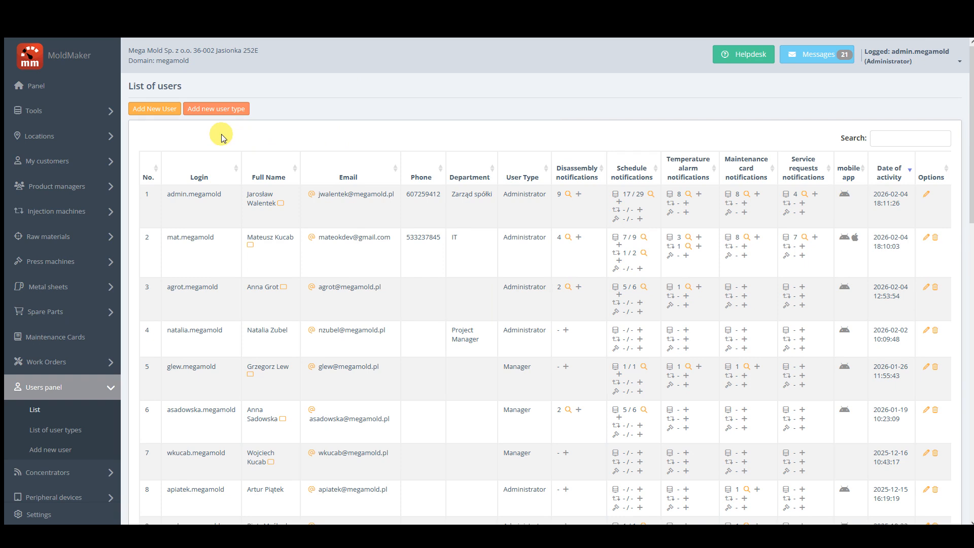
Add user type 'Tool technician' with Tools/Injection/Press machines, Locations and Spare Parts permissions.
left_click(205, 115)
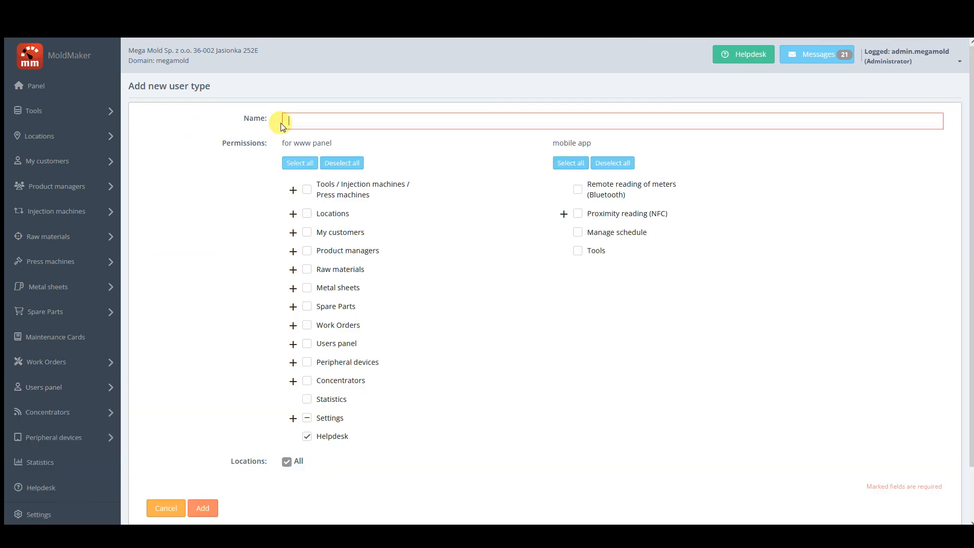
type("Tool technician")
left_click(225, 173)
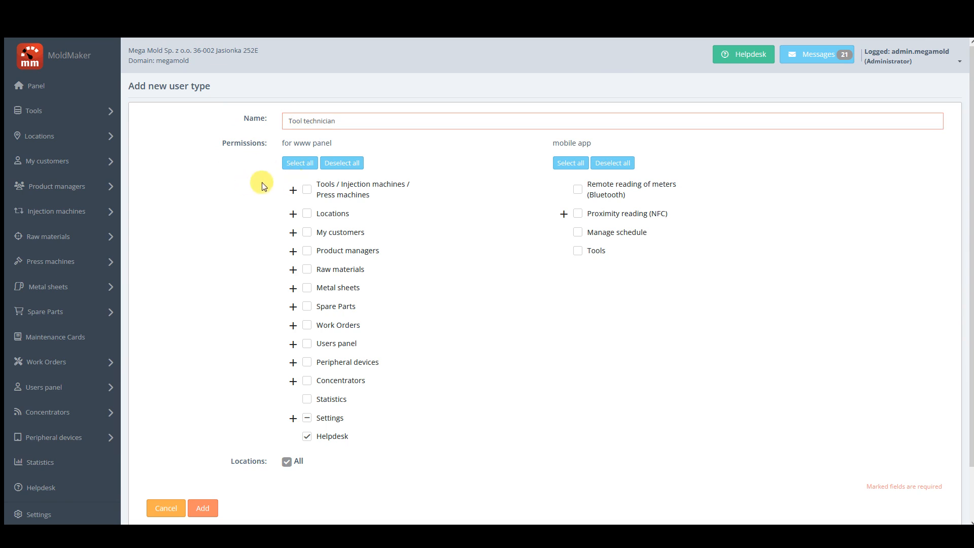
left_click(308, 192)
left_click(307, 214)
left_click(293, 214)
left_click(293, 214)
left_click(307, 307)
scroll(396, 424, "down", 1)
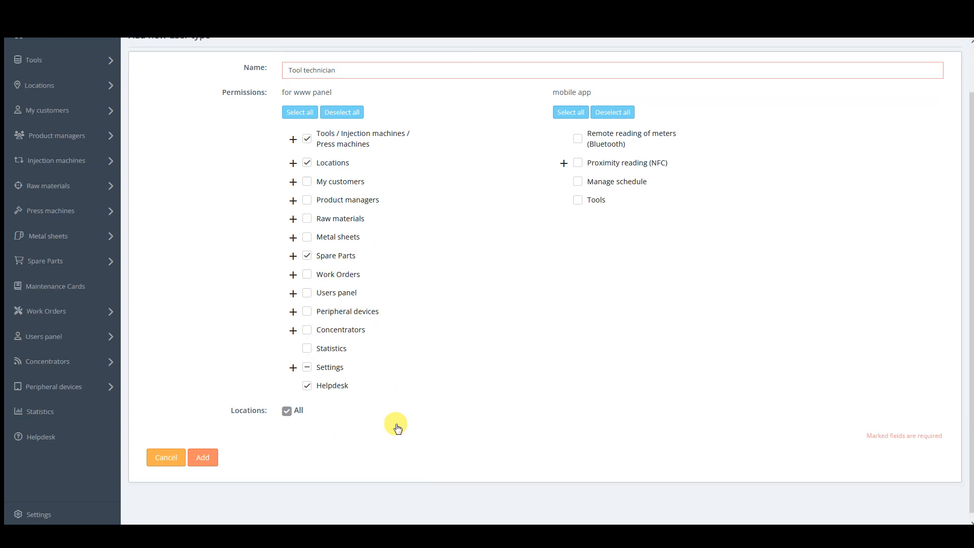
left_click(212, 458)
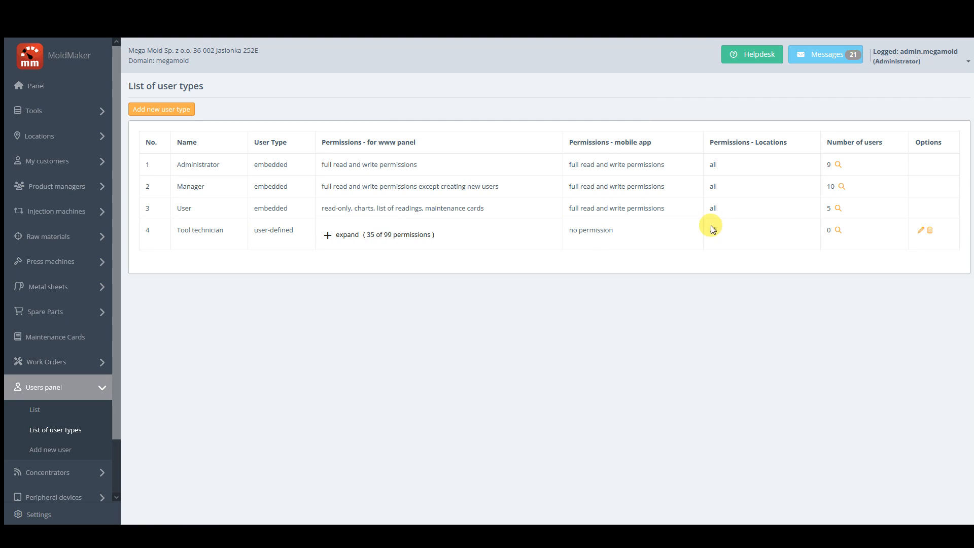
Add user type 'Setter 1' with Tools and Work Orders permissions, limited to Hall 5.
left_click(171, 111)
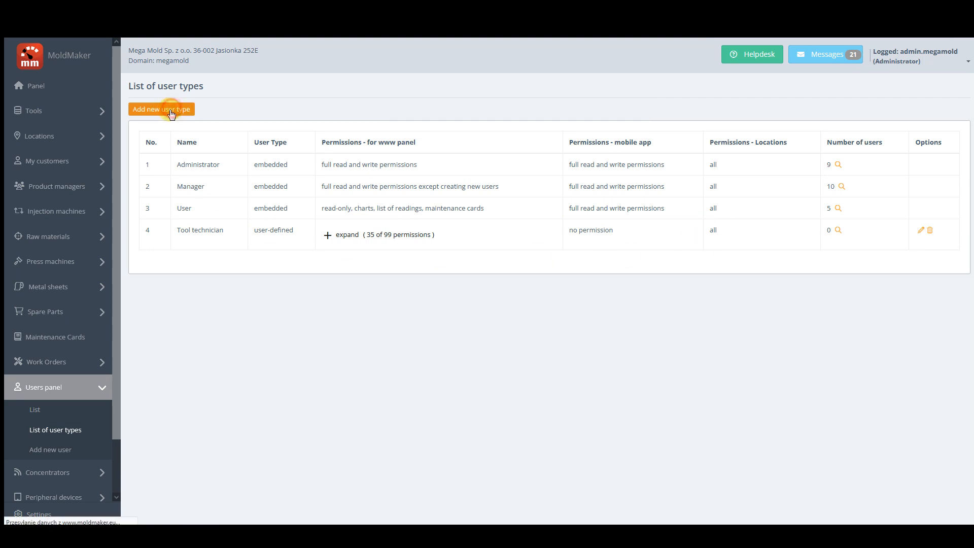
type("Setter 1")
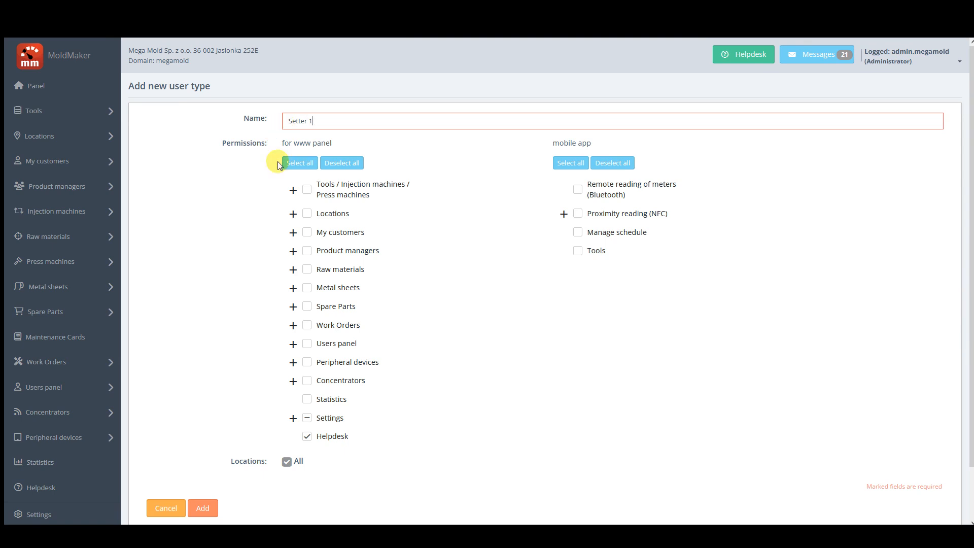
left_click(307, 189)
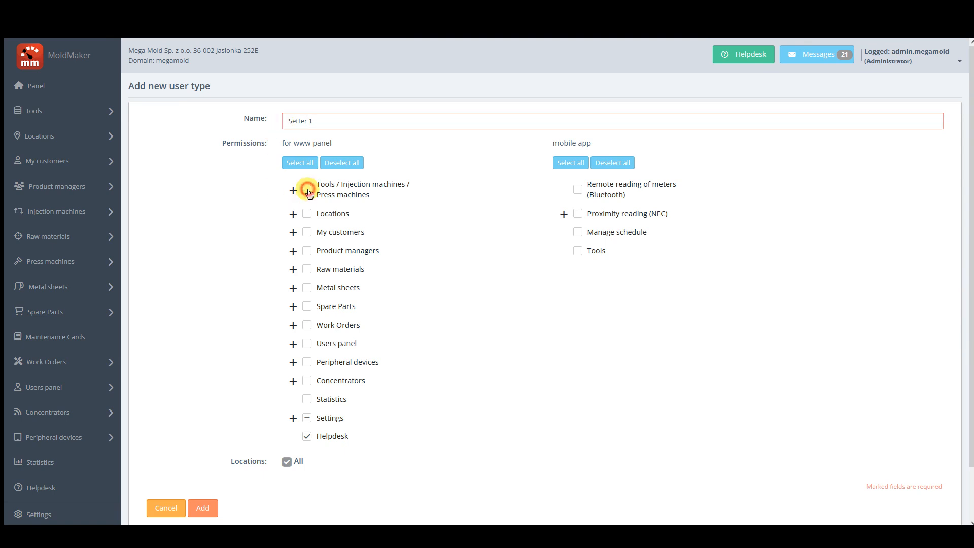
left_click(307, 325)
scroll(402, 322, "down", 1)
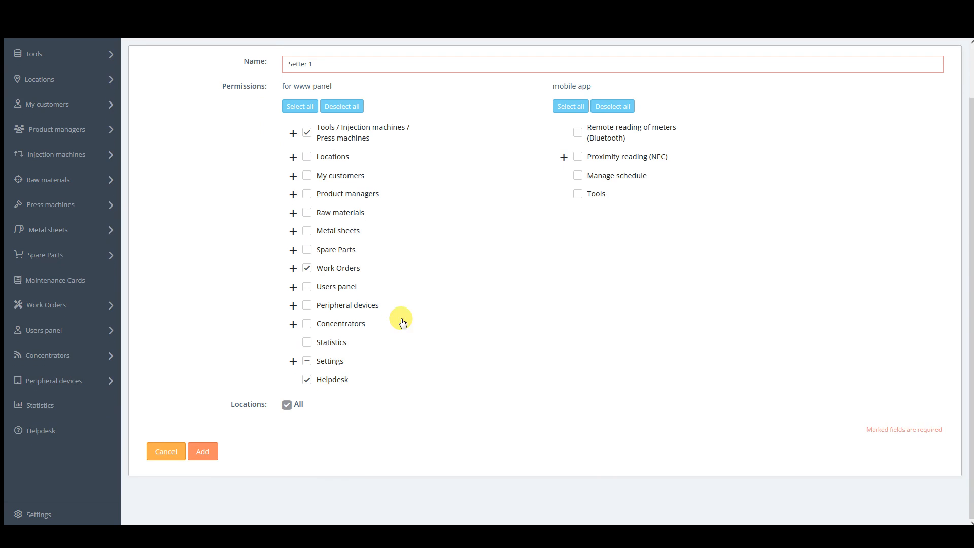
left_click(287, 404)
scroll(377, 384, "down", 3)
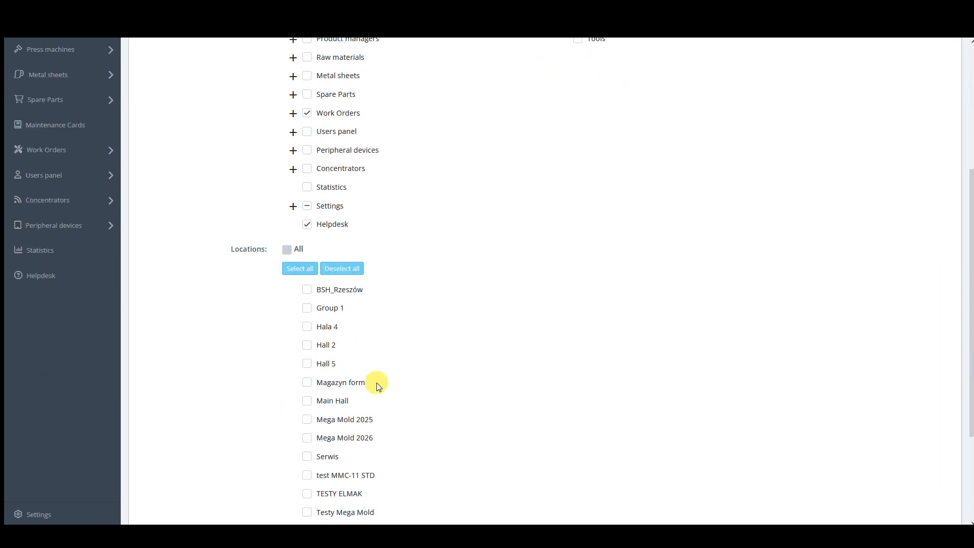
left_click(307, 363)
scroll(425, 339, "down", 3)
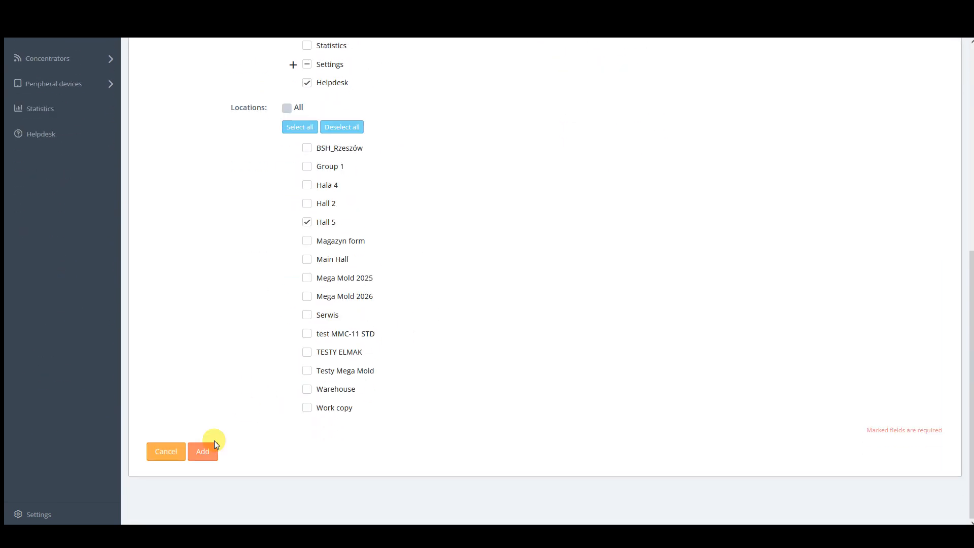
left_click(212, 447)
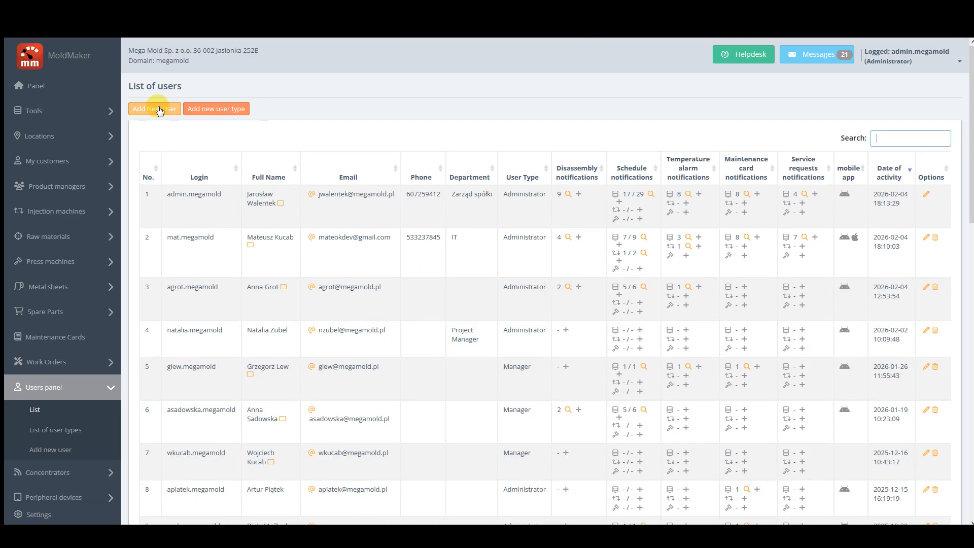
Start a new user, enter the technician's full name and choose the Tool technician type.
left_click(159, 110)
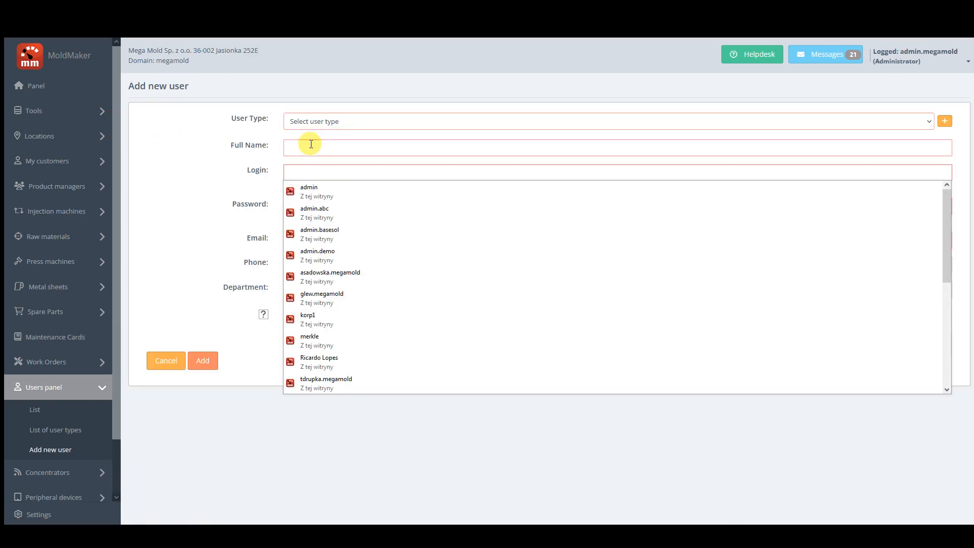
left_click(308, 146)
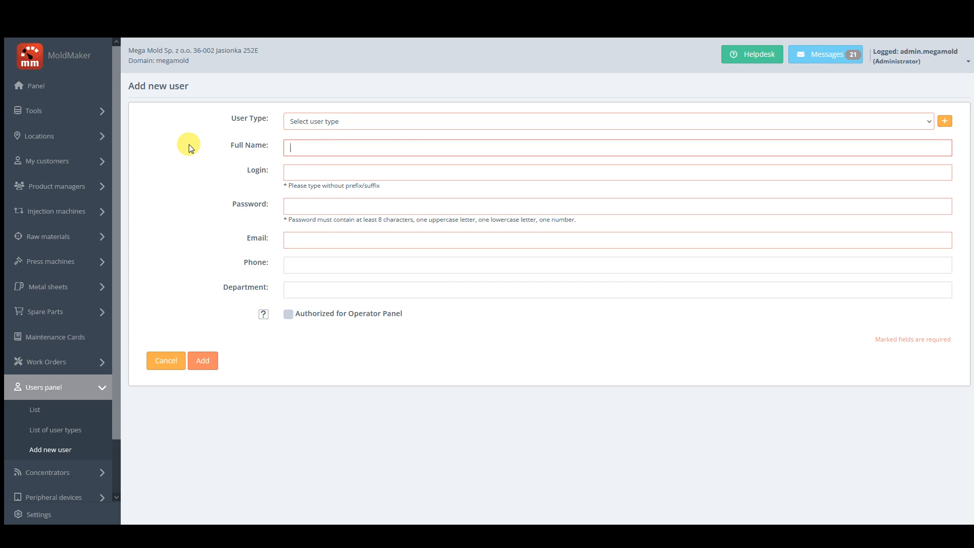
type("Tom")
left_click(319, 120)
left_click(316, 198)
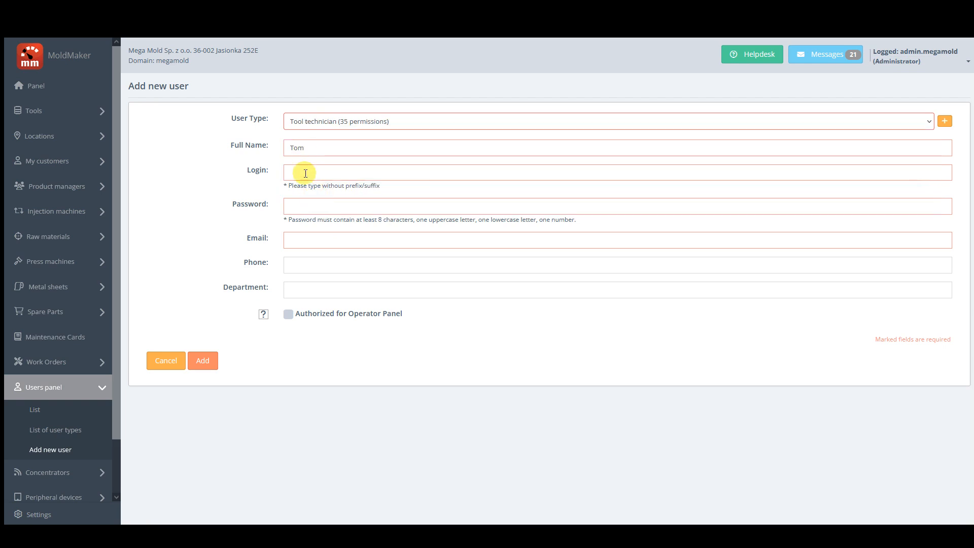
Fill in login, password and e-mail, create the user, and scroll to entry 25.
left_click(305, 173)
type("tom")
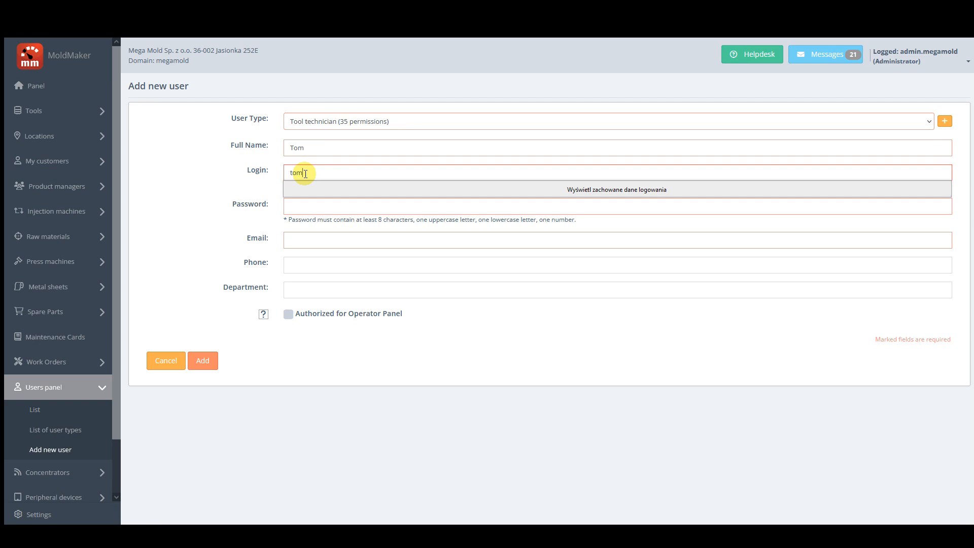
left_click(218, 178)
left_click(293, 208)
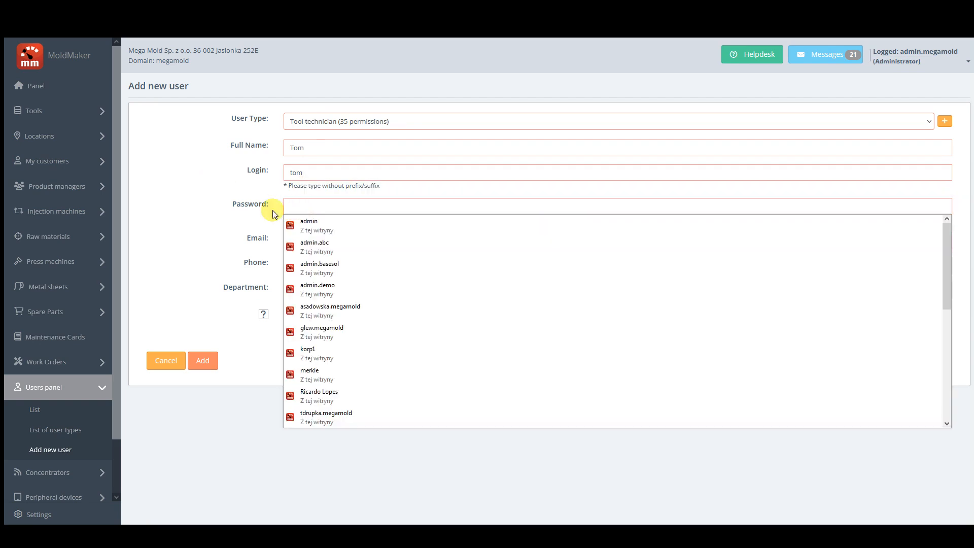
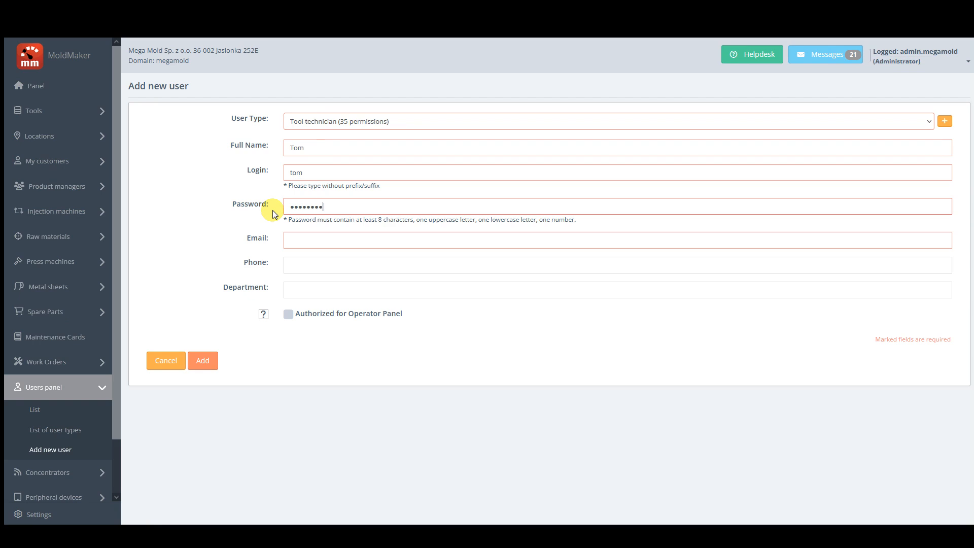
left_click(295, 241)
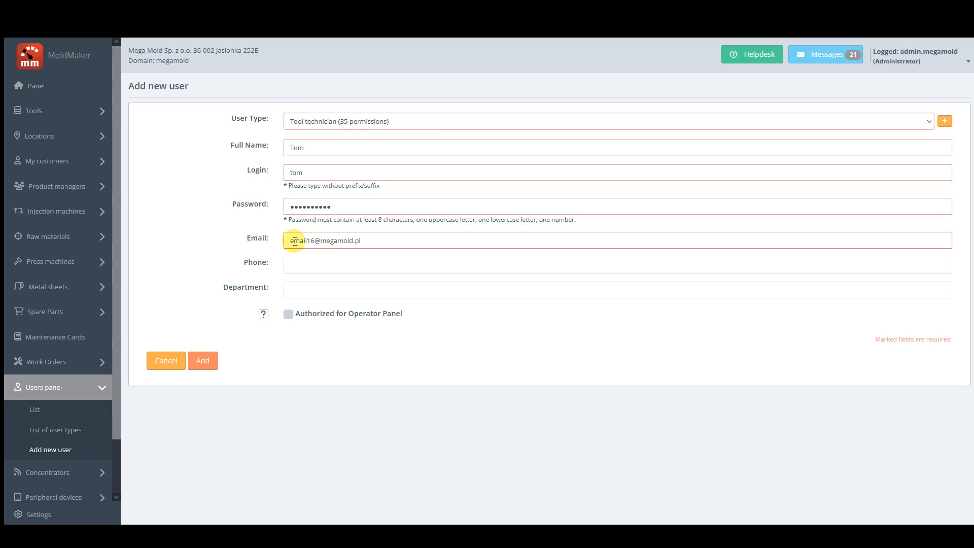
left_click(316, 175)
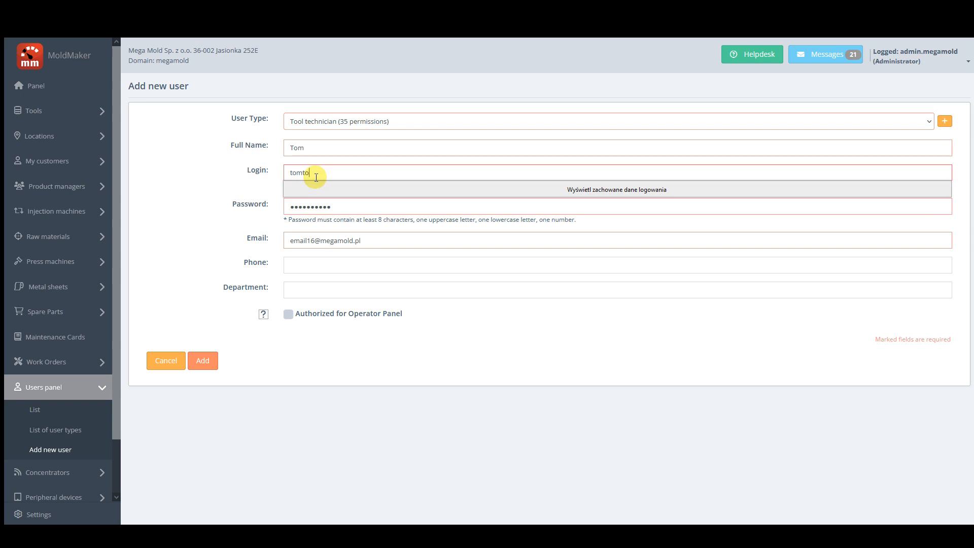
left_click(203, 361)
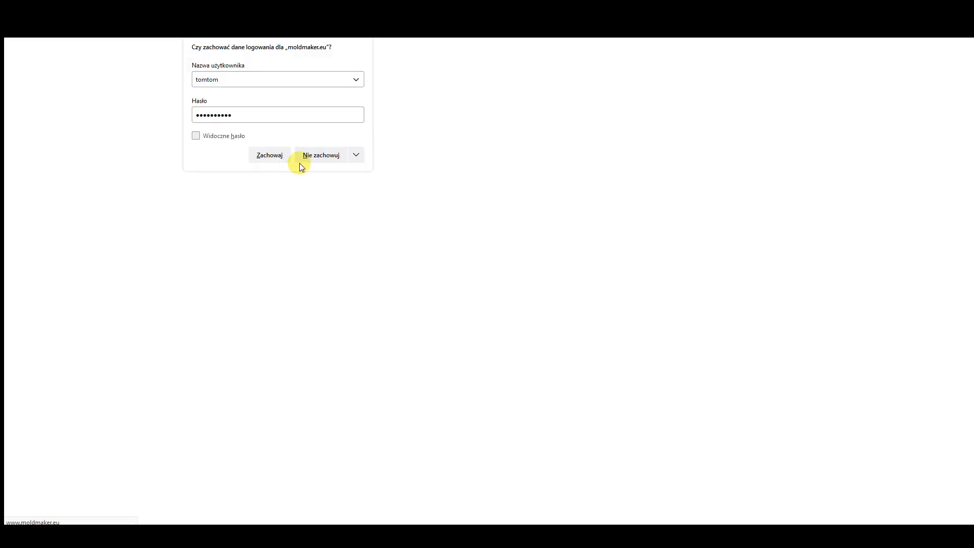
left_click(306, 155)
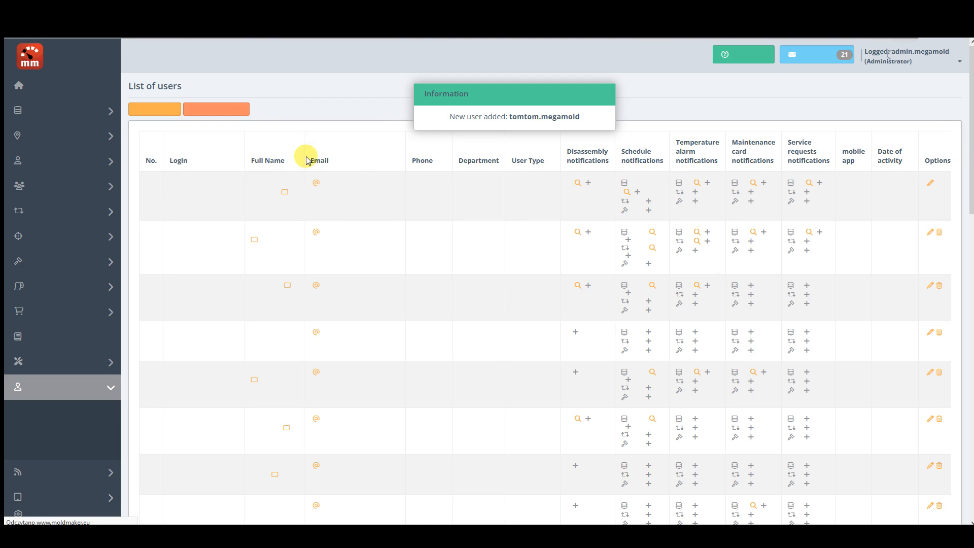
scroll(300, 283, "down", 15)
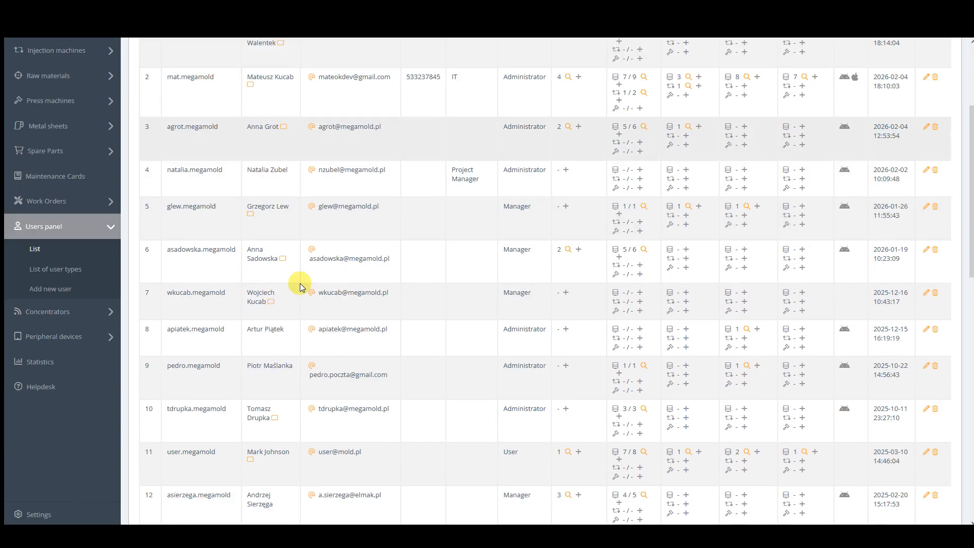
scroll(300, 287, "down", 2)
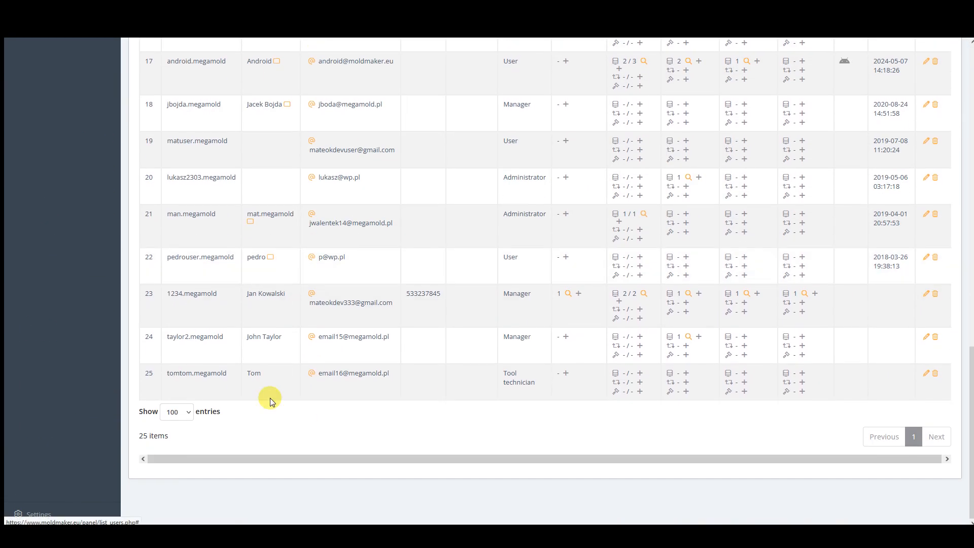